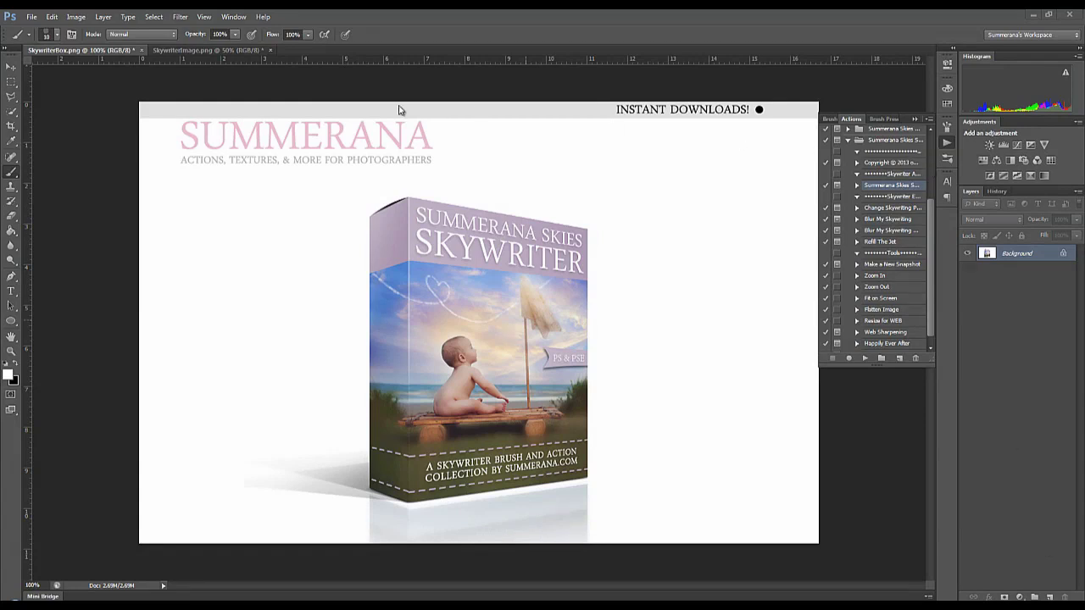
# Switch to the baby-on-raft photo and widen the Actions panel to show full Skywriter action names
pyautogui.click(209, 51)
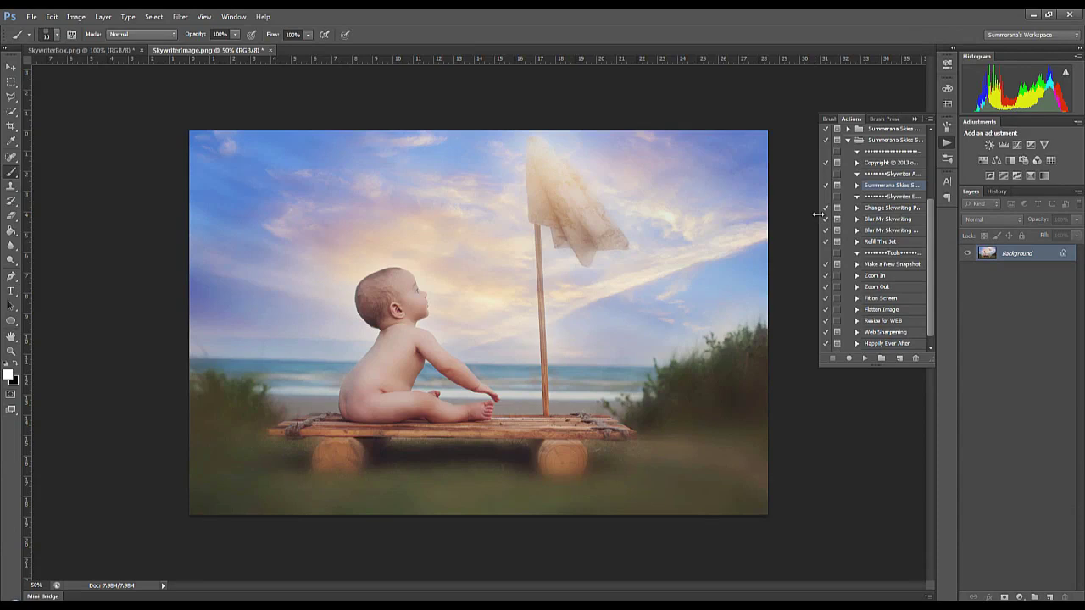
pyautogui.moveTo(813, 212); pyautogui.dragTo(746, 209)
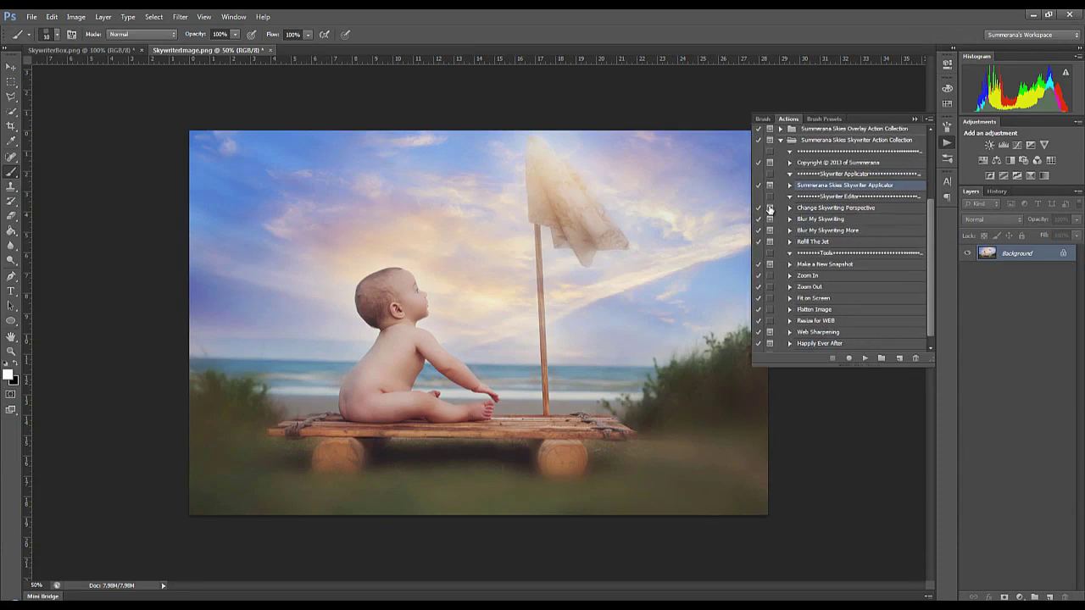
pyautogui.moveTo(932, 205); pyautogui.dragTo(929, 201)
pyautogui.moveTo(930, 206); pyautogui.dragTo(931, 212)
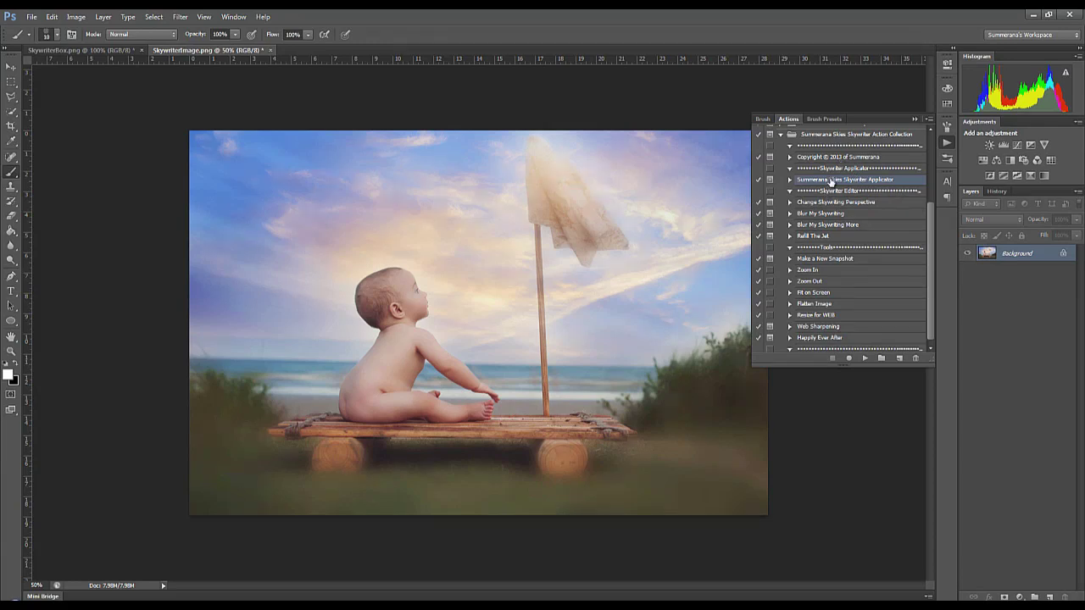
# Run the Summerana Skies Skywriter Applicator action and continue through each of its messages
pyautogui.click(864, 359)
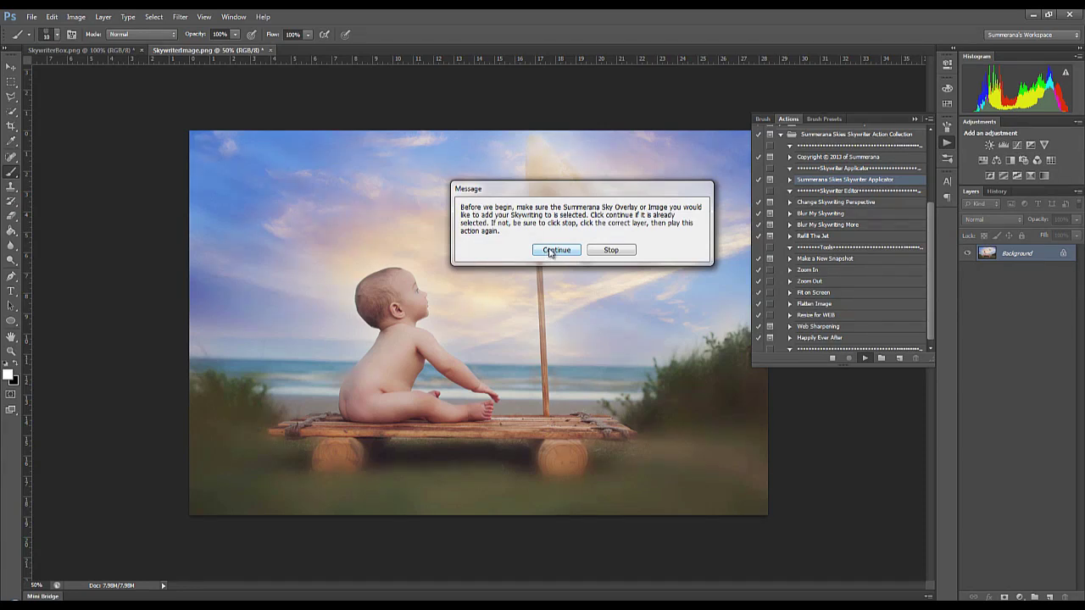
pyautogui.click(552, 253)
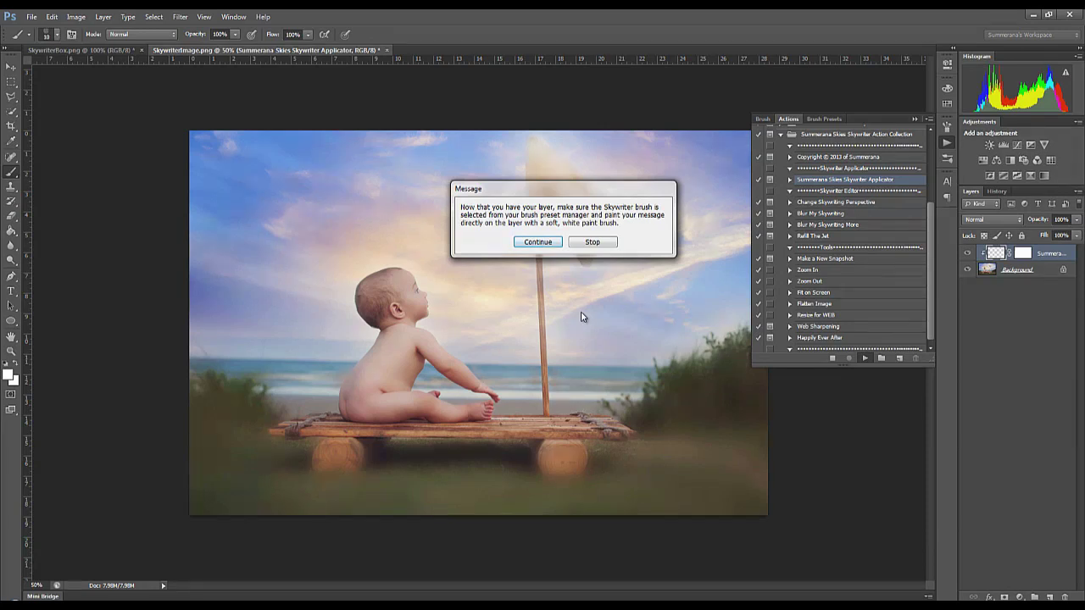
pyautogui.click(547, 244)
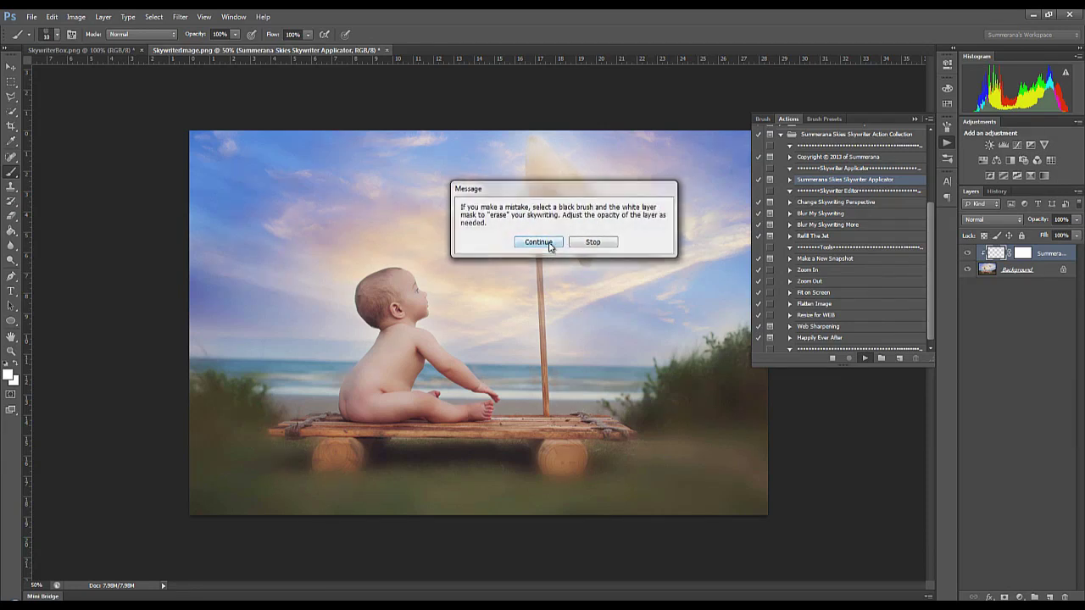
pyautogui.click(547, 244)
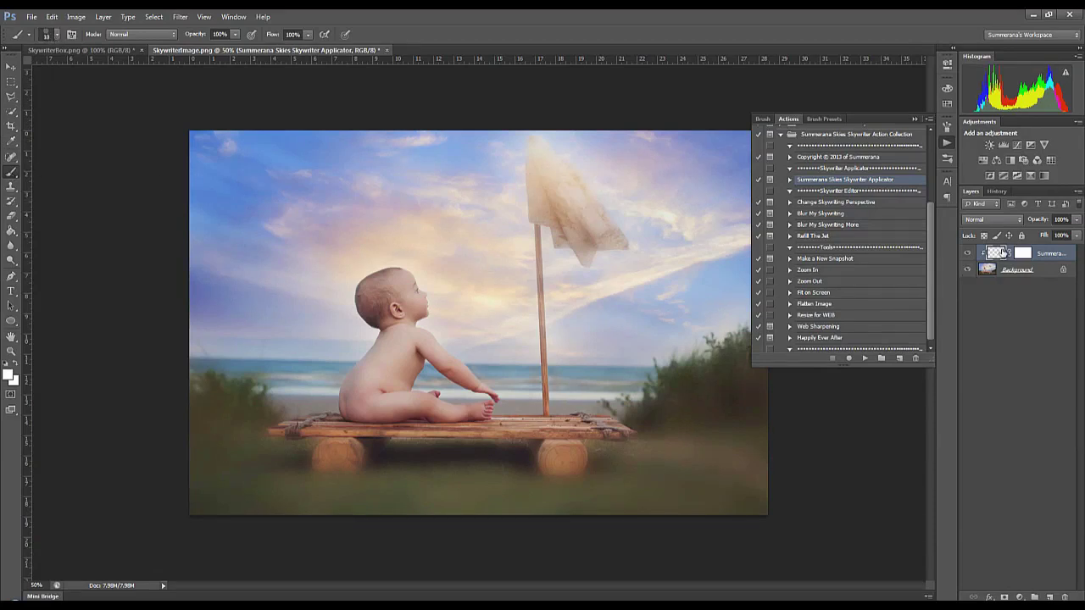
# On the skywriting layer, paint a white Skywriter stroke from the left edge into a heart loop
pyautogui.click(996, 253)
pyautogui.moveTo(156, 262)
pyautogui.mouseDown()
pyautogui.moveTo(297, 203)
pyautogui.moveTo(288, 185)
pyautogui.moveTo(268, 190)
pyautogui.moveTo(288, 219)
pyautogui.moveTo(452, 123)
pyautogui.mouseUp()
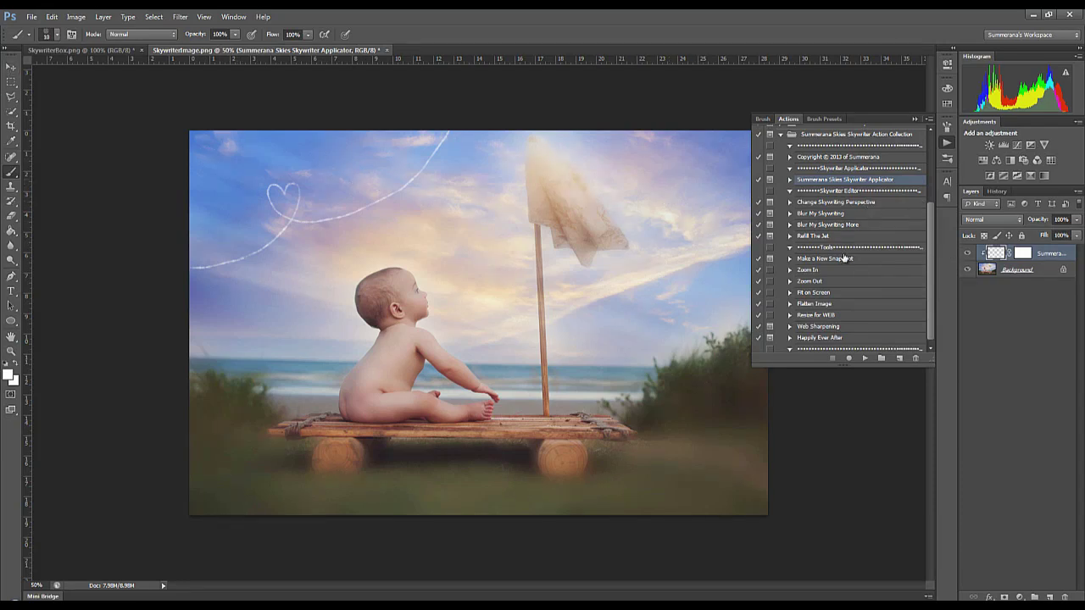
# Run Change Skywriting Perspective, widen the trail with the transform corner handles, and commit
pyautogui.click(833, 204)
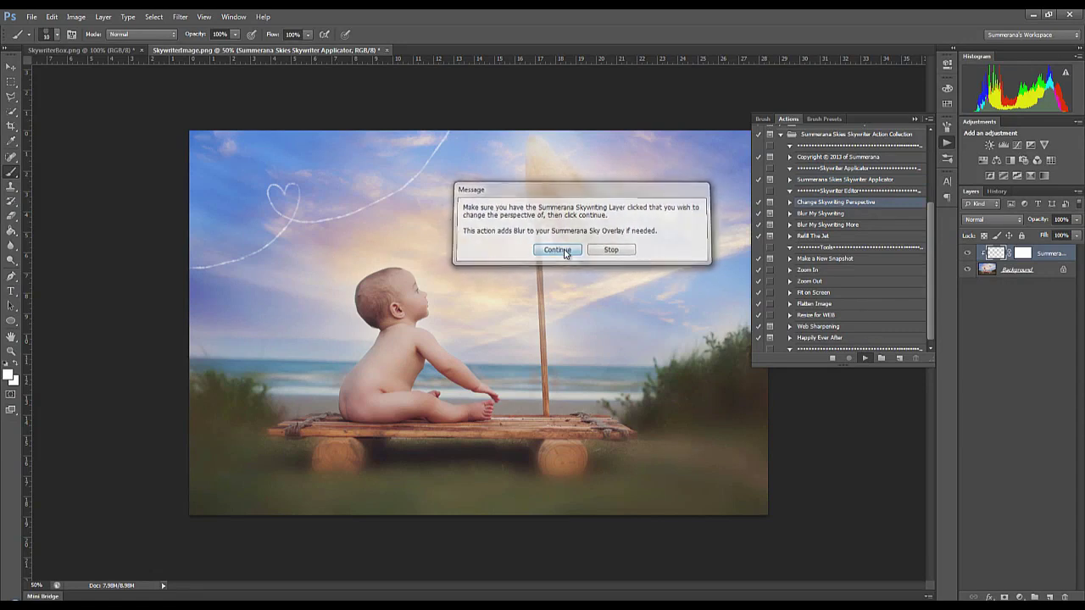
pyautogui.click(556, 250)
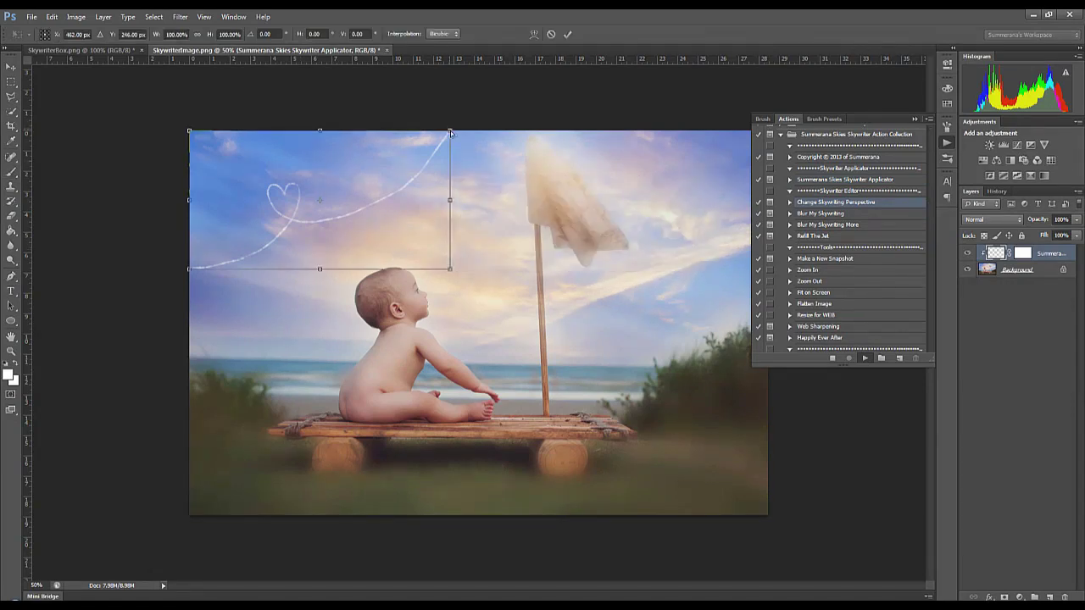
pyautogui.moveTo(450, 132); pyautogui.dragTo(534, 133)
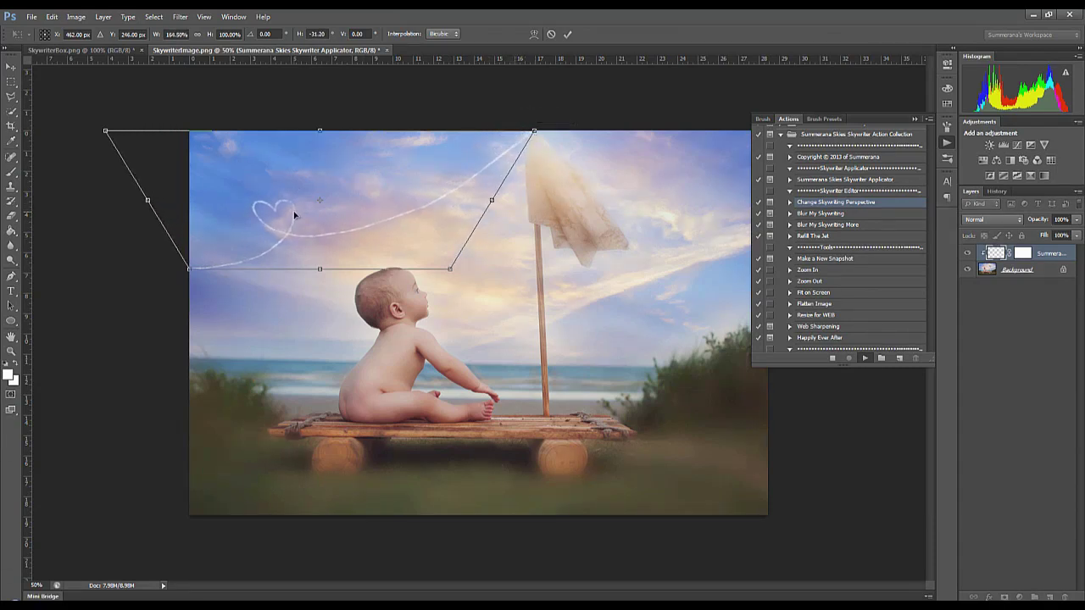
pyautogui.moveTo(105, 131); pyautogui.dragTo(174, 131)
pyautogui.moveTo(451, 270)
pyautogui.mouseDown()
pyautogui.moveTo(487, 270)
pyautogui.moveTo(458, 269)
pyautogui.mouseUp()
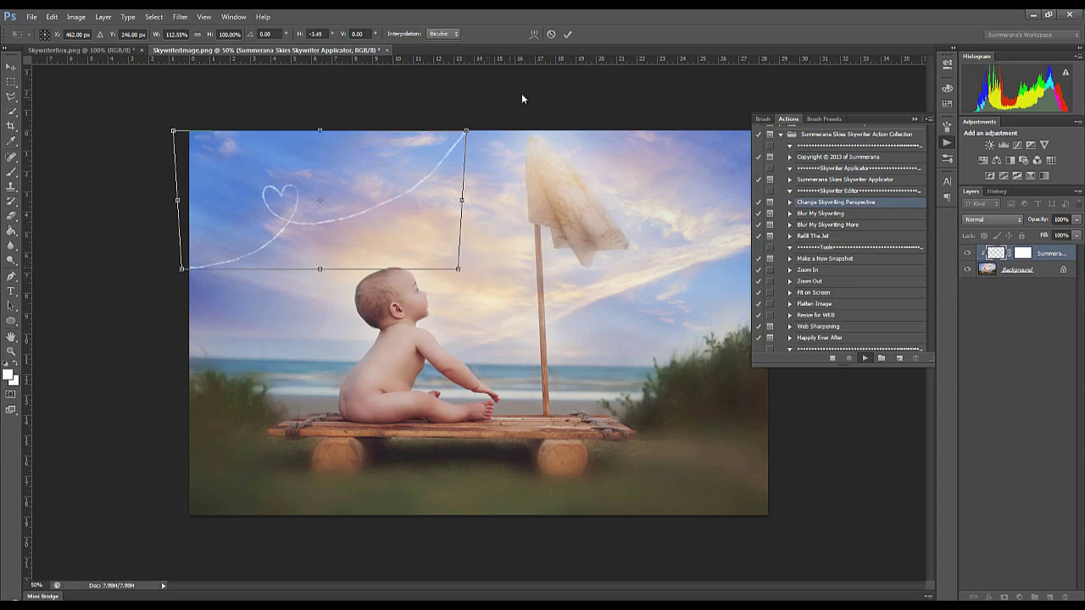
pyautogui.click(569, 33)
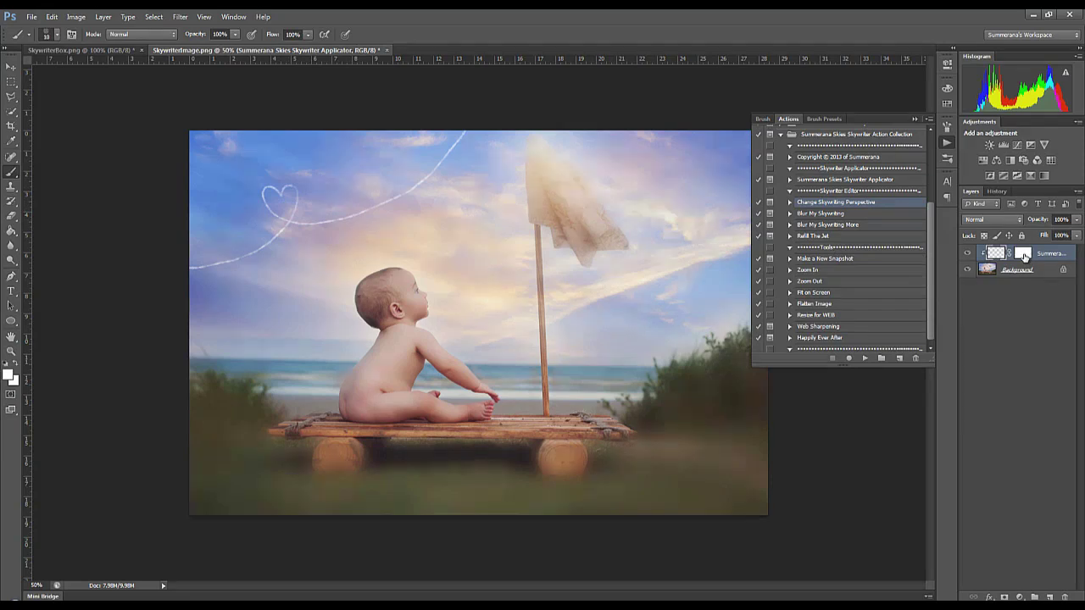
pyautogui.doubleClick(1022, 254)
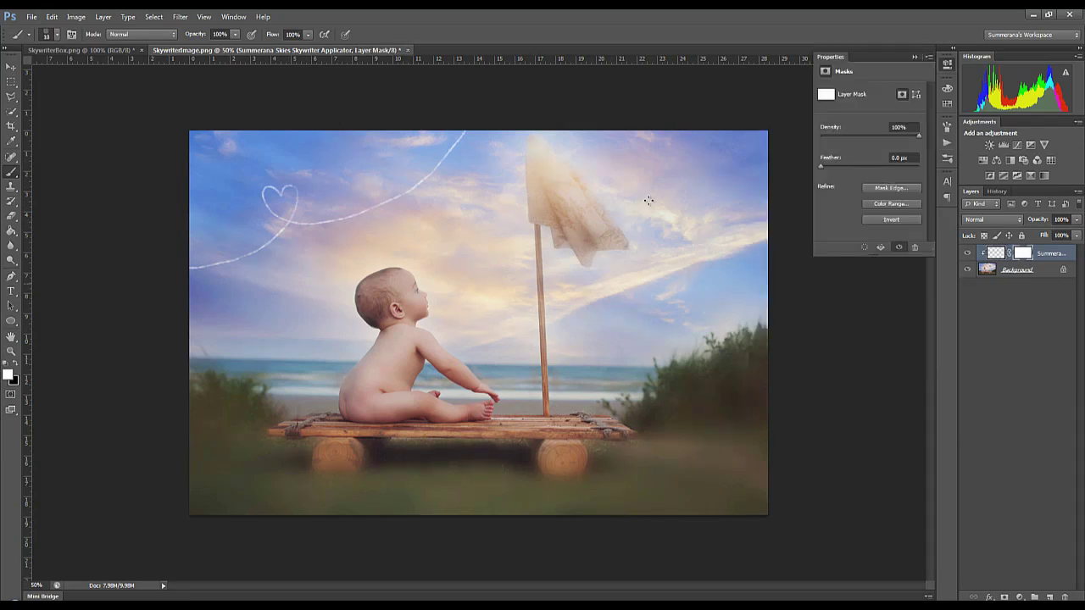
pyautogui.click(16, 367)
pyautogui.press(']')
pyautogui.click(55, 35)
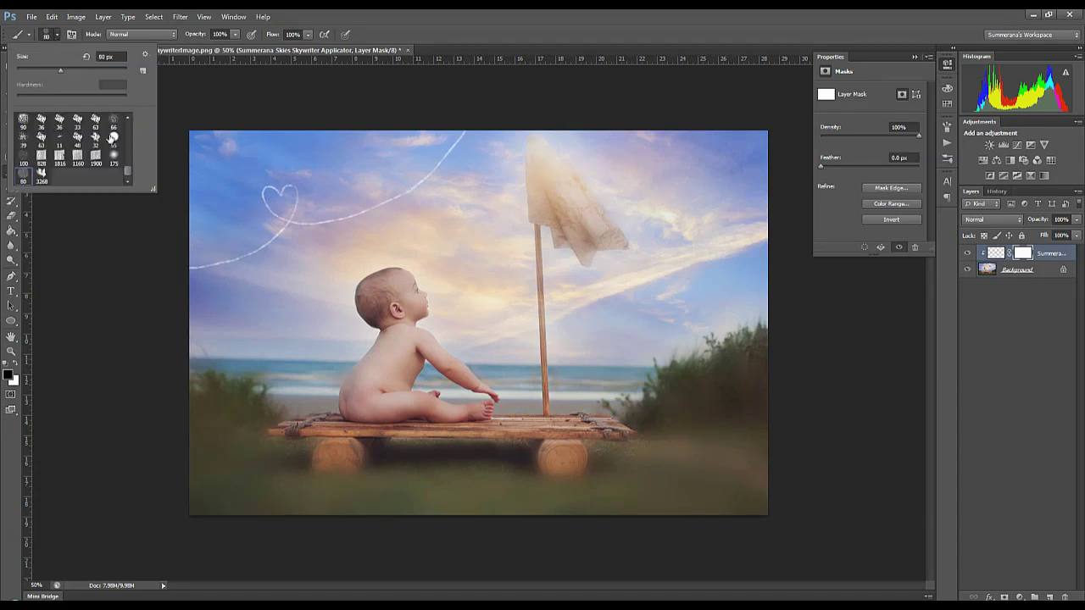
pyautogui.click(77, 121)
pyautogui.click(18, 123)
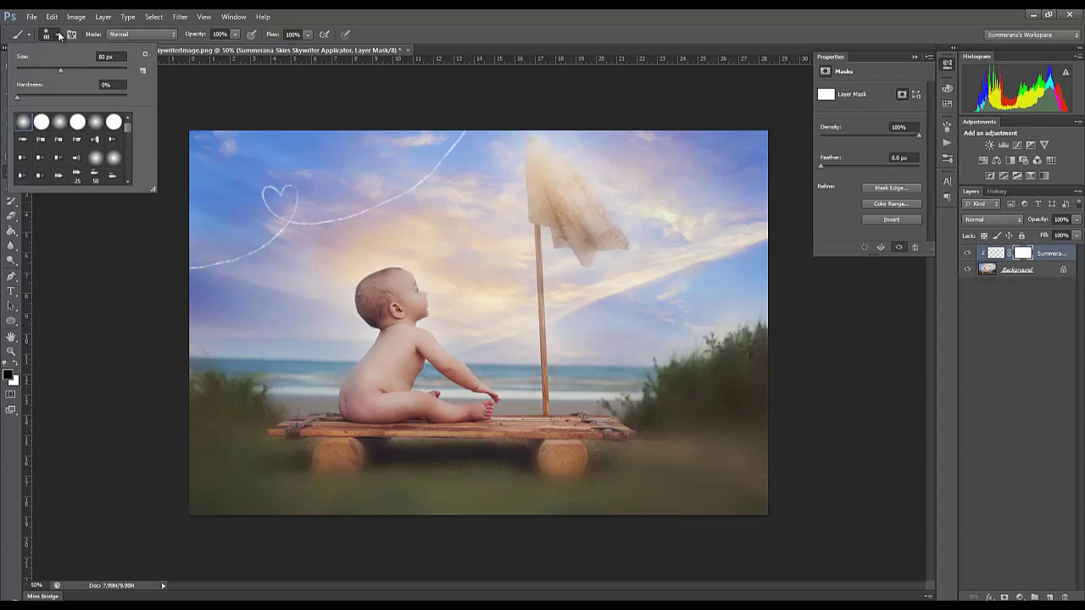
pyautogui.press('Return')
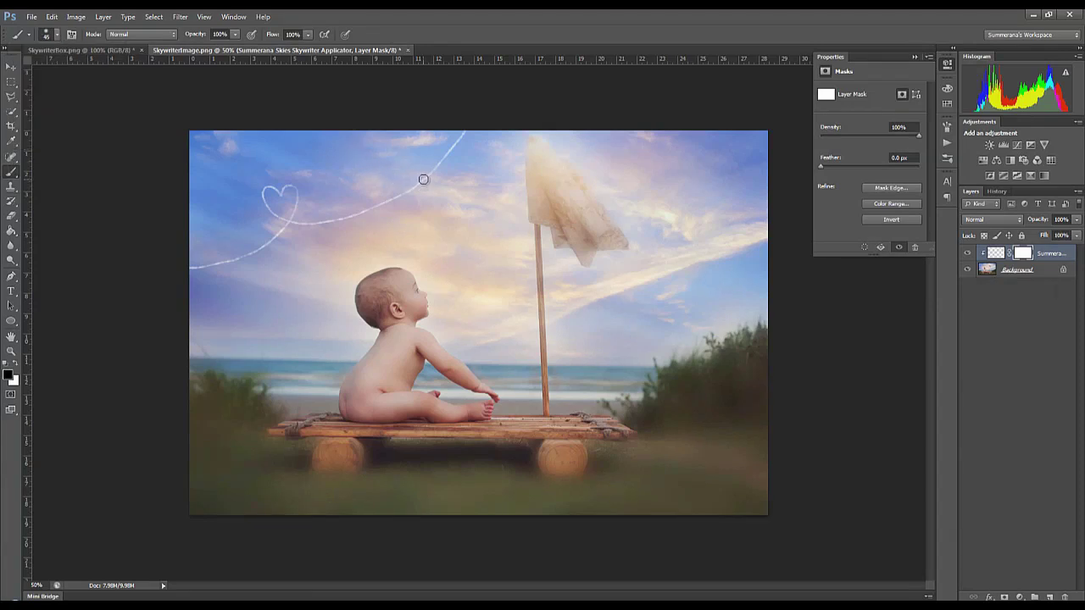
pyautogui.moveTo(423, 183)
pyautogui.mouseDown()
pyautogui.moveTo(460, 133)
pyautogui.moveTo(407, 194)
pyautogui.moveTo(308, 224)
pyautogui.moveTo(347, 212)
pyautogui.moveTo(291, 213)
pyautogui.moveTo(303, 224)
pyautogui.mouseUp()
pyautogui.click(53, 17)
pyautogui.click(59, 30)
pyautogui.click(17, 366)
# Apply Blur My Skywriting and Blur My Skywriting More to the skywriting layer's pixels
pyautogui.click(946, 141)
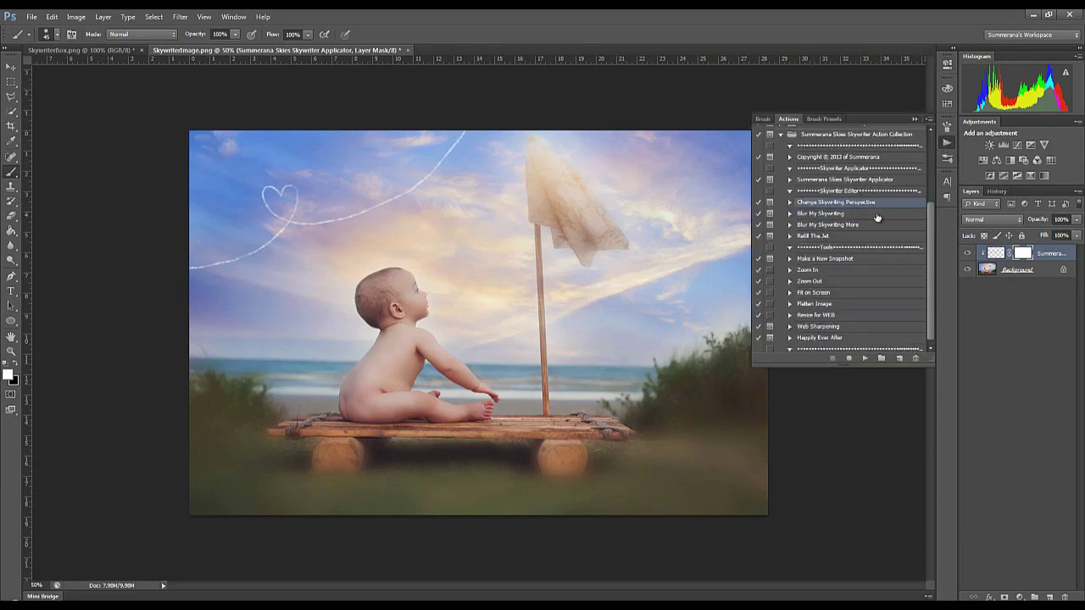
pyautogui.click(822, 214)
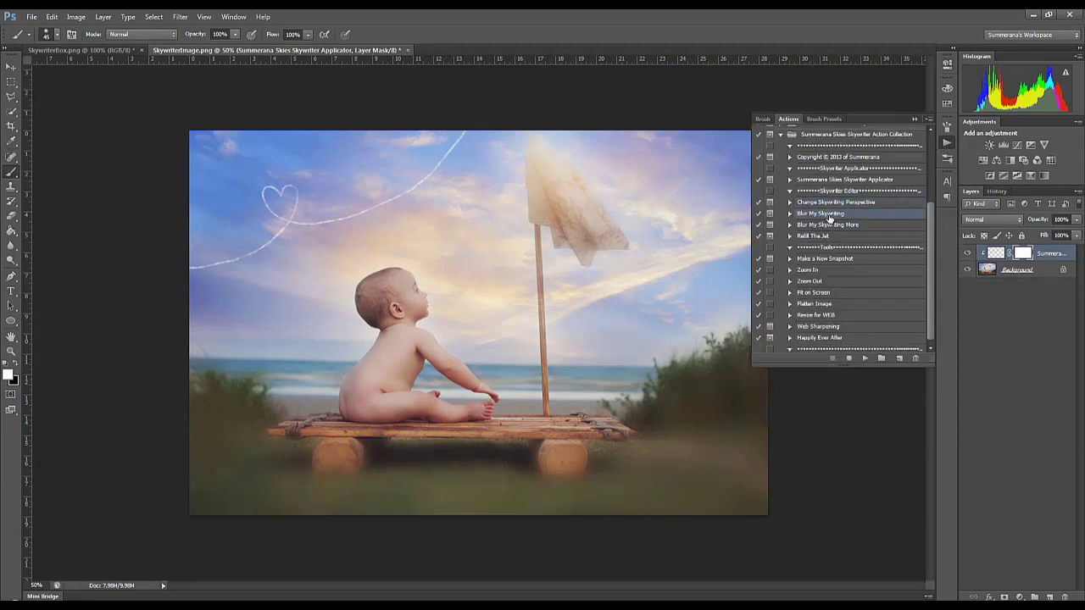
pyautogui.click(996, 253)
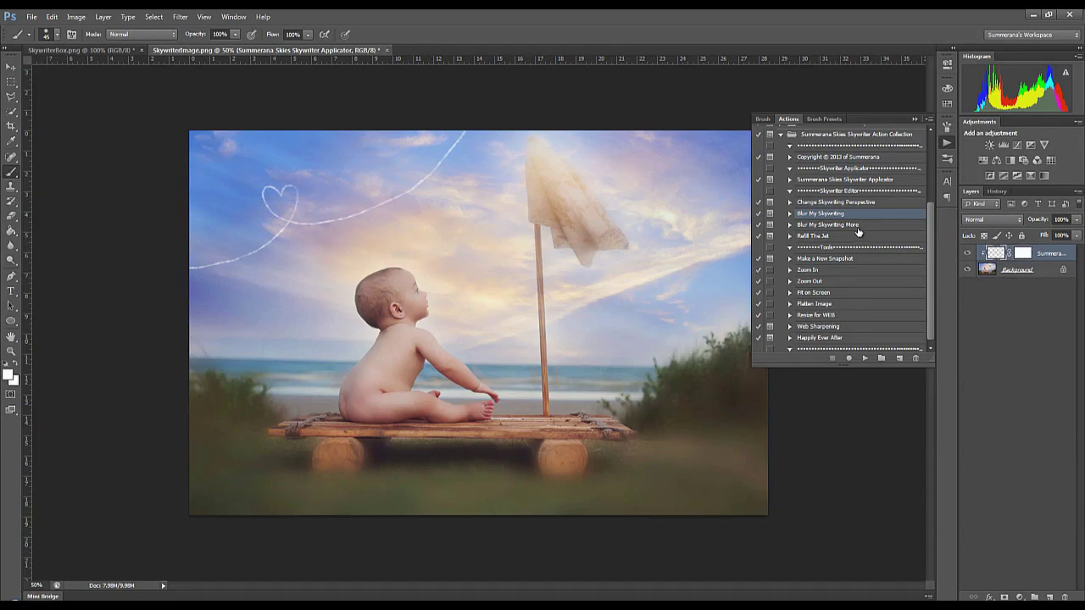
pyautogui.click(865, 358)
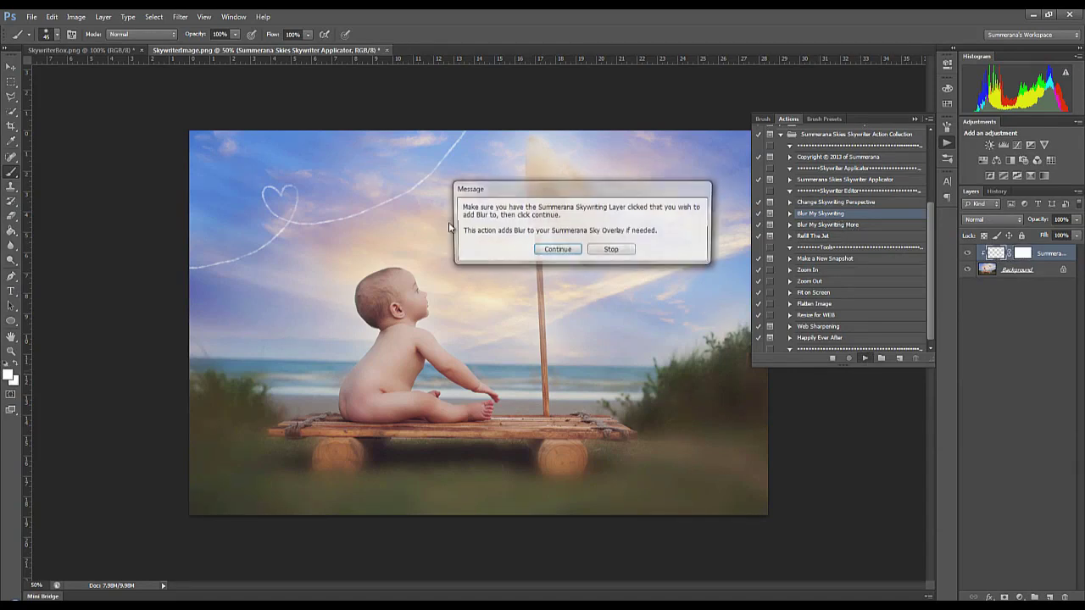
pyautogui.click(555, 250)
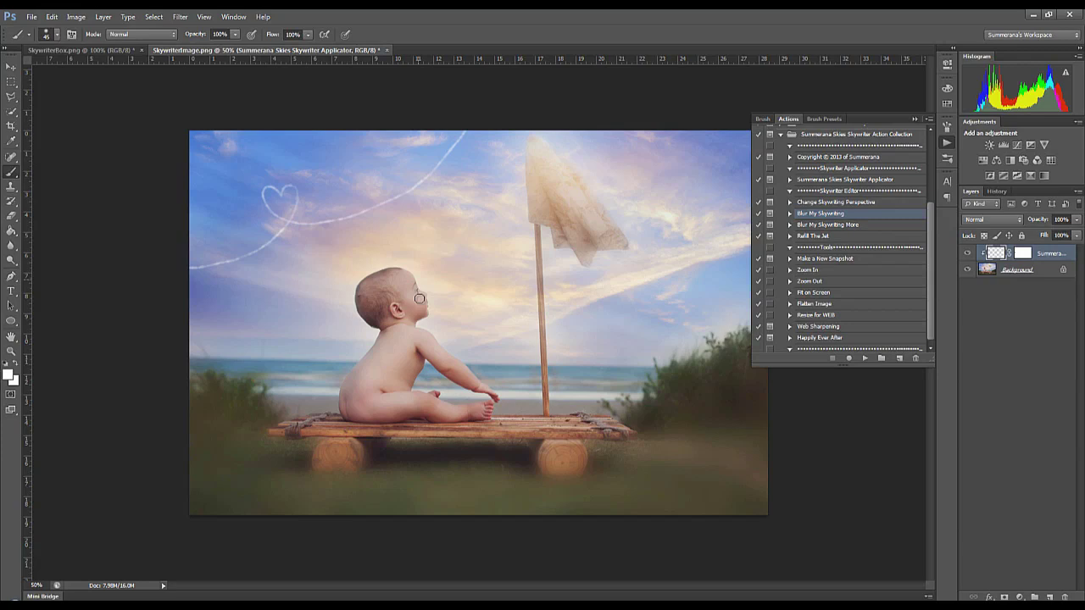
pyautogui.click(827, 226)
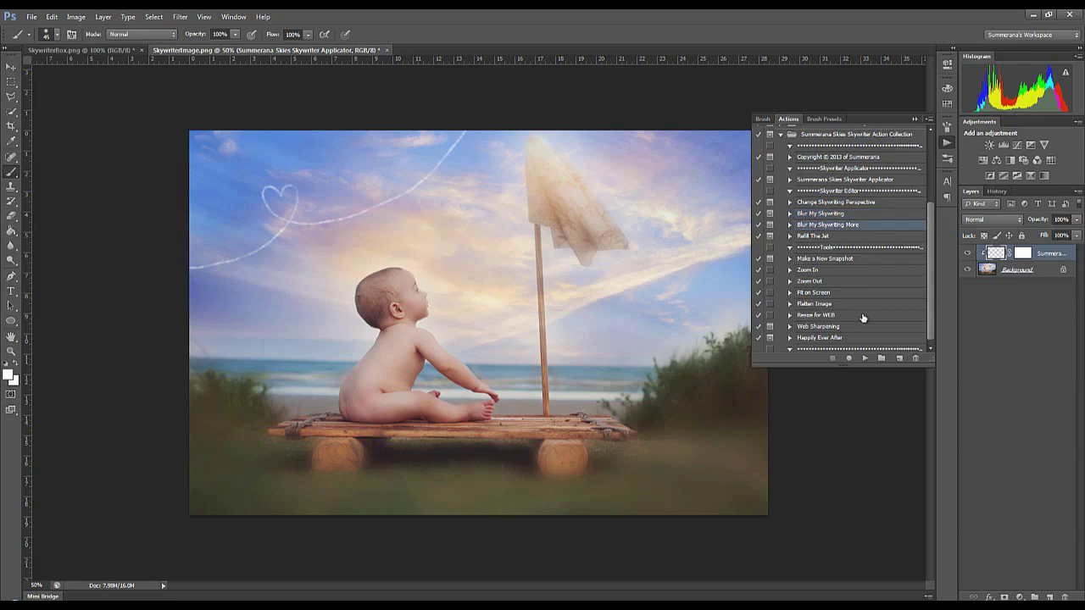
pyautogui.click(864, 358)
pyautogui.click(558, 247)
# Undo and step backward to remove the blur and restore the crisp heart trail
pyautogui.click(51, 16)
pyautogui.click(55, 28)
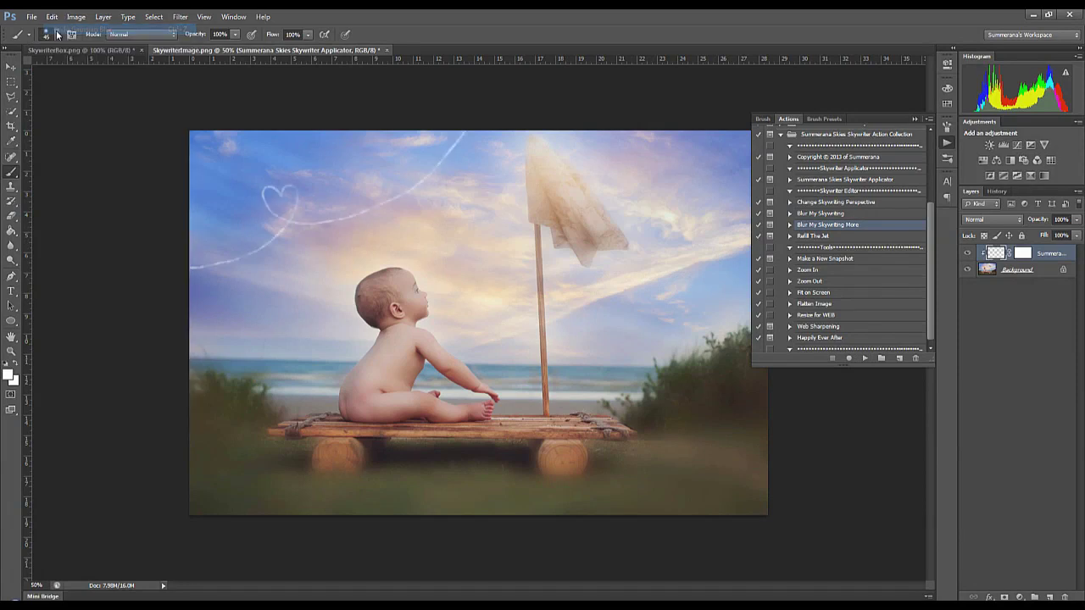
pyautogui.click(52, 16)
pyautogui.click(59, 51)
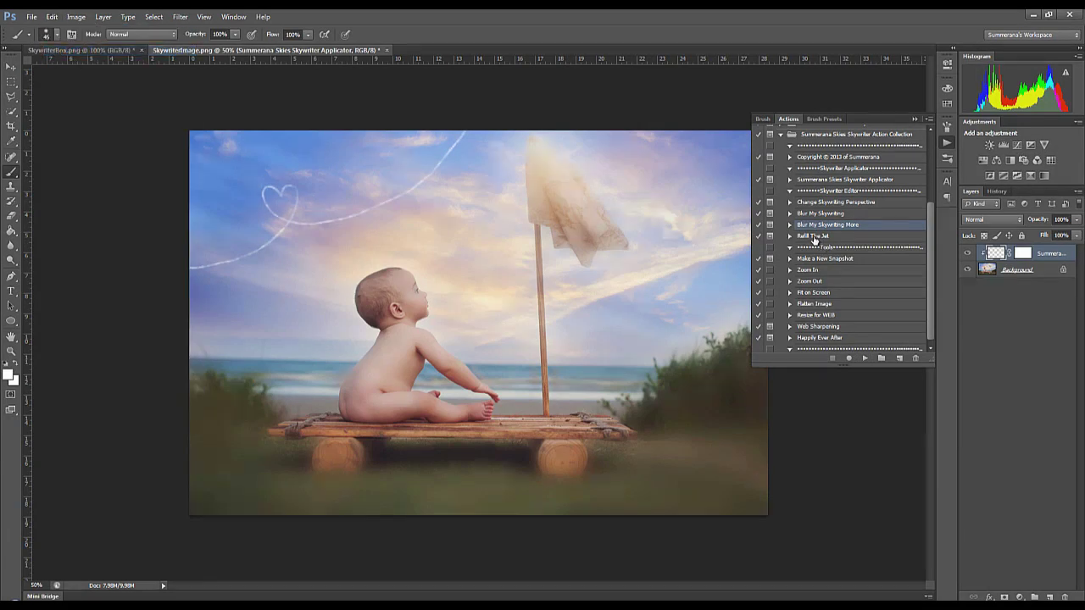
# Run Refill The Jet to add a 50%-opacity layer that bolds the heart skywriting
pyautogui.click(813, 236)
pyautogui.click(865, 357)
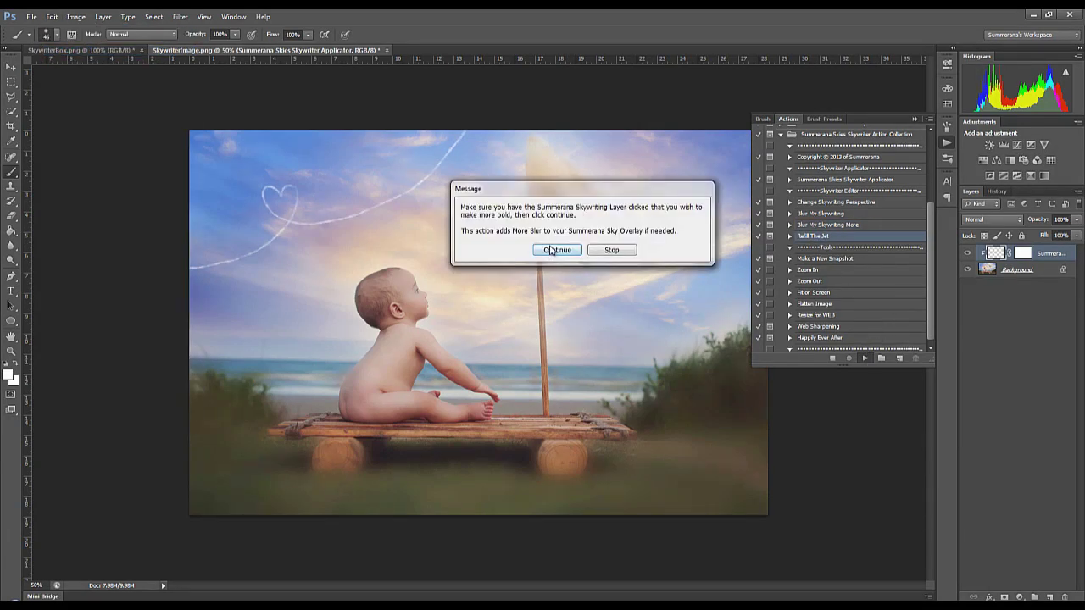
pyautogui.click(556, 250)
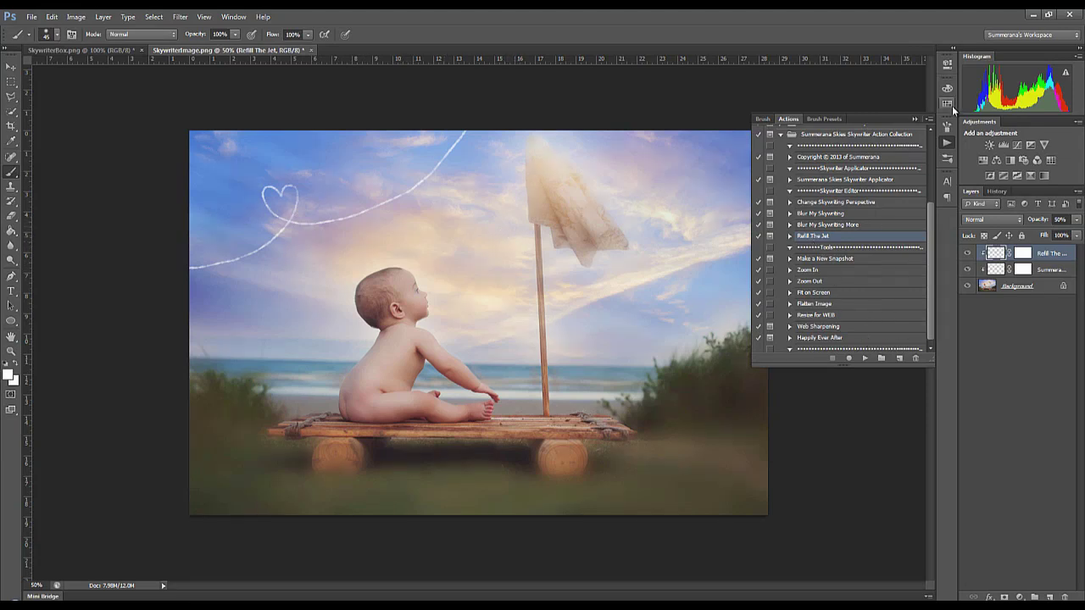
pyautogui.moveTo(931, 224); pyautogui.dragTo(929, 231)
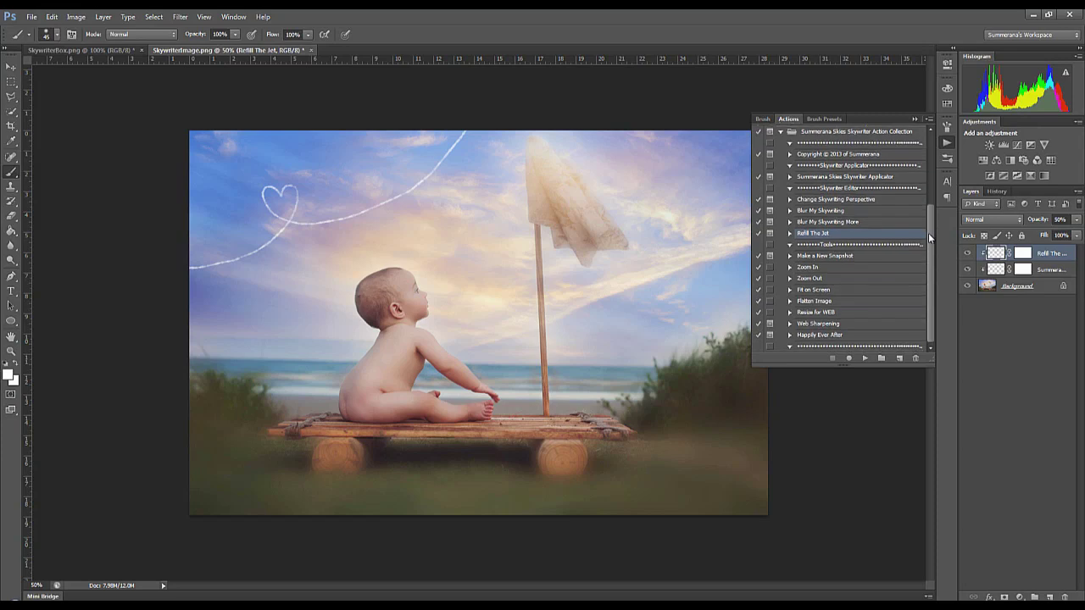
# Show the History panel and run Make a New Snapshot to create Snapshot 1
pyautogui.click(814, 268)
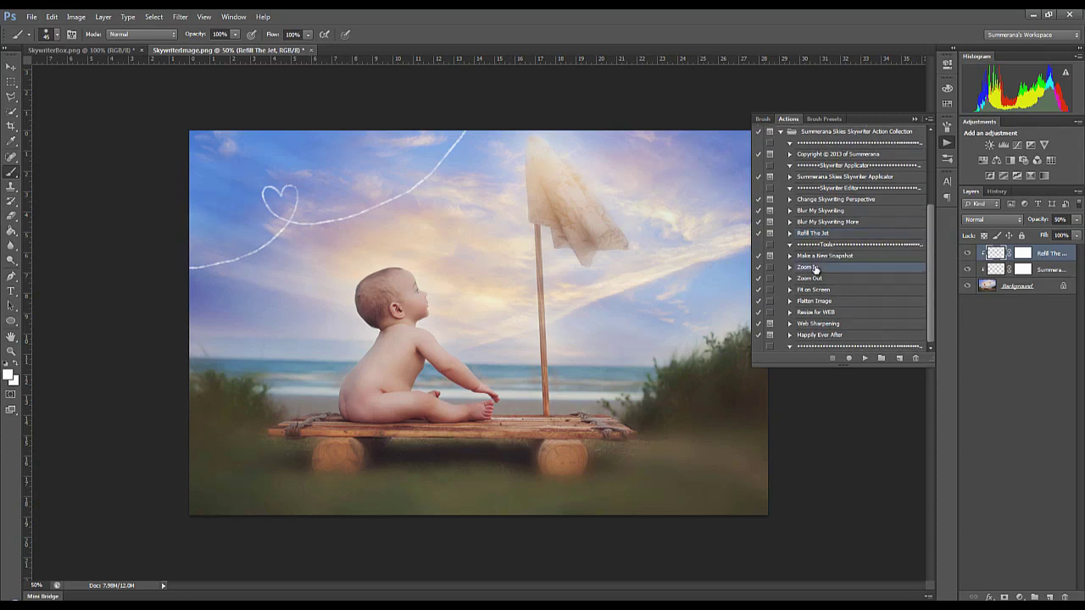
pyautogui.click(815, 280)
pyautogui.click(824, 257)
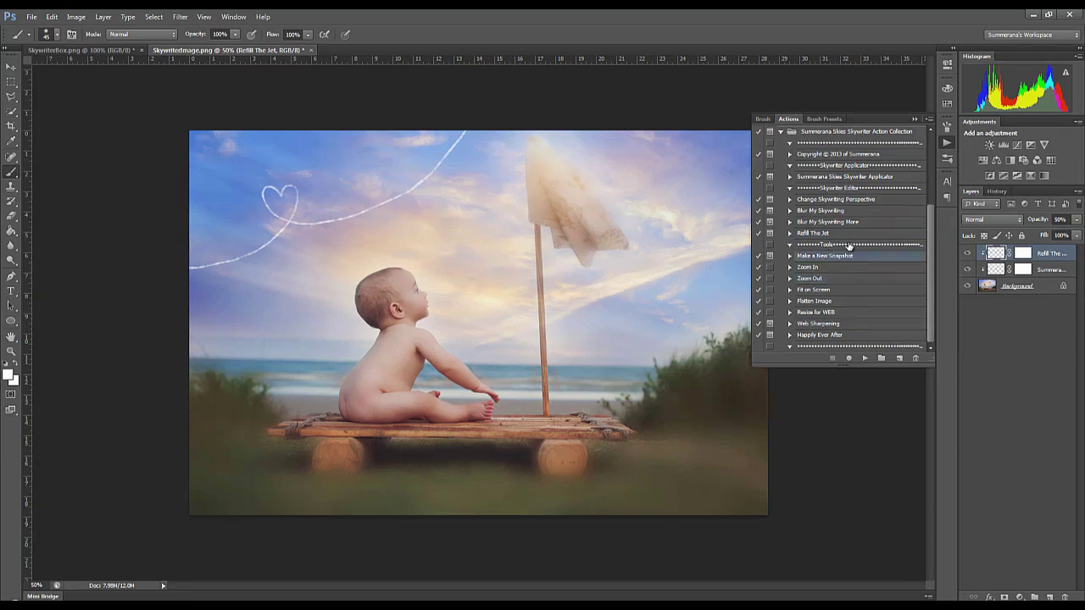
pyautogui.click(996, 191)
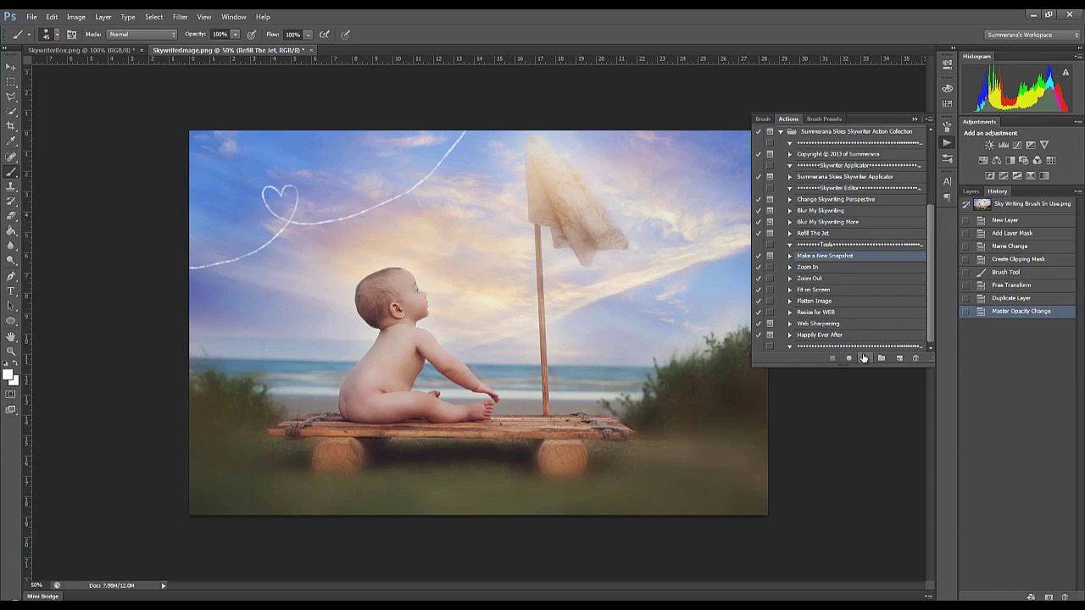
pyautogui.click(233, 17)
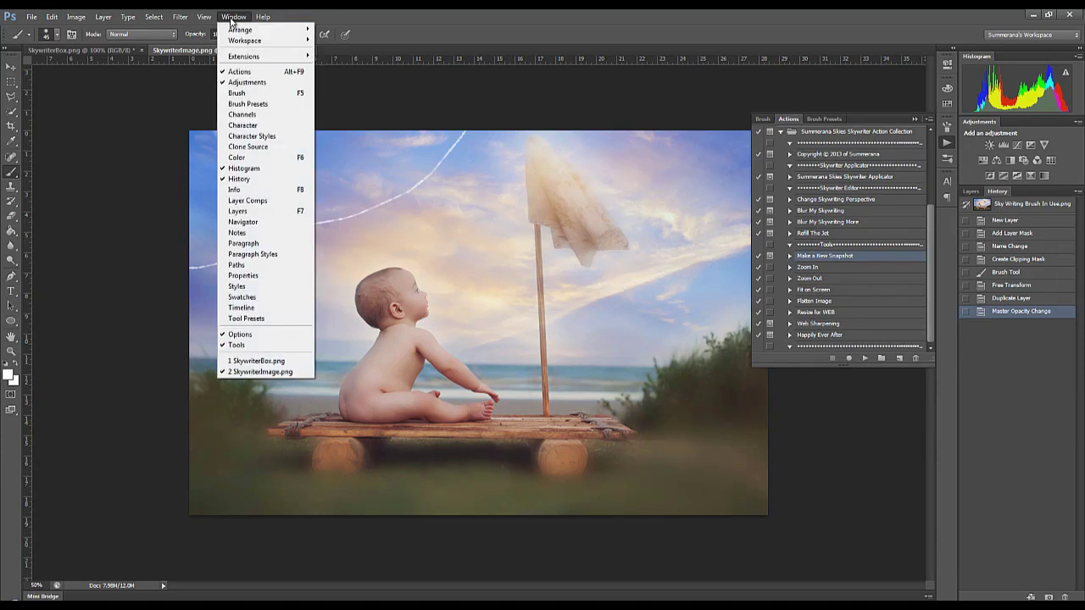
pyautogui.click(241, 178)
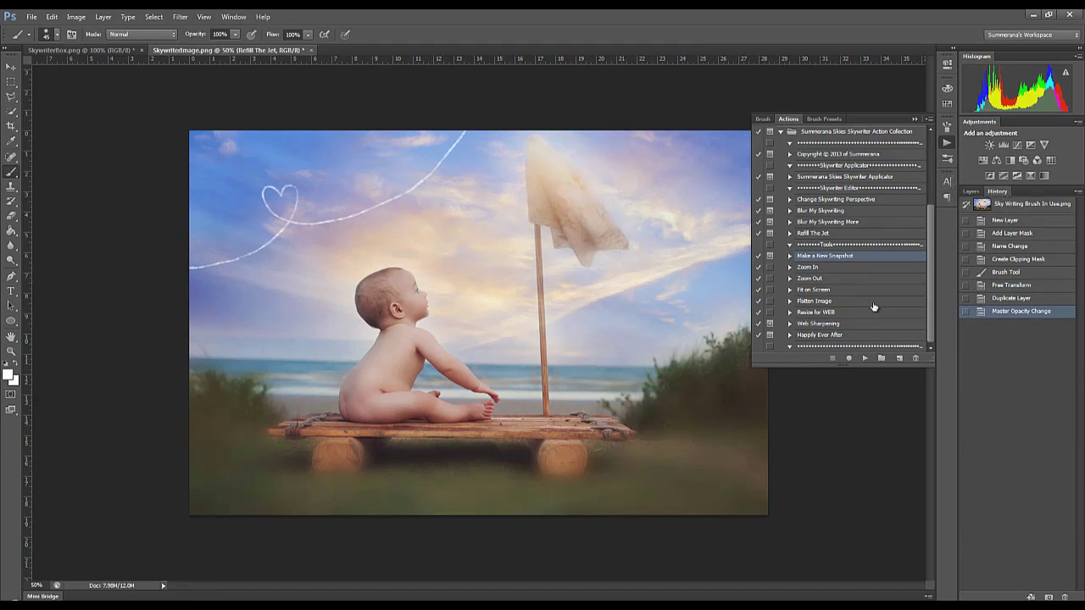
pyautogui.click(866, 359)
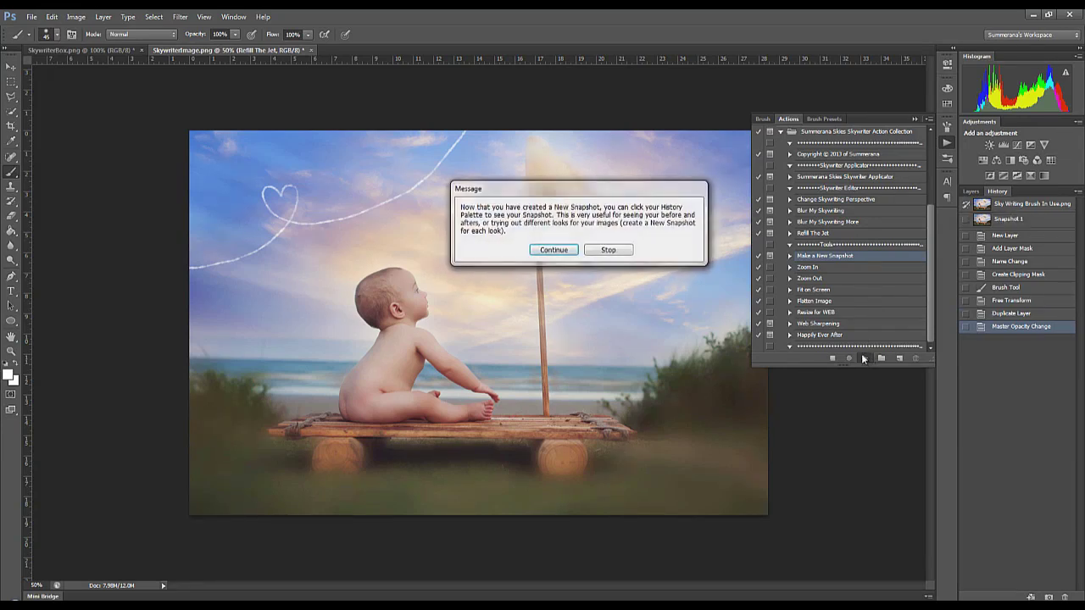
pyautogui.click(558, 251)
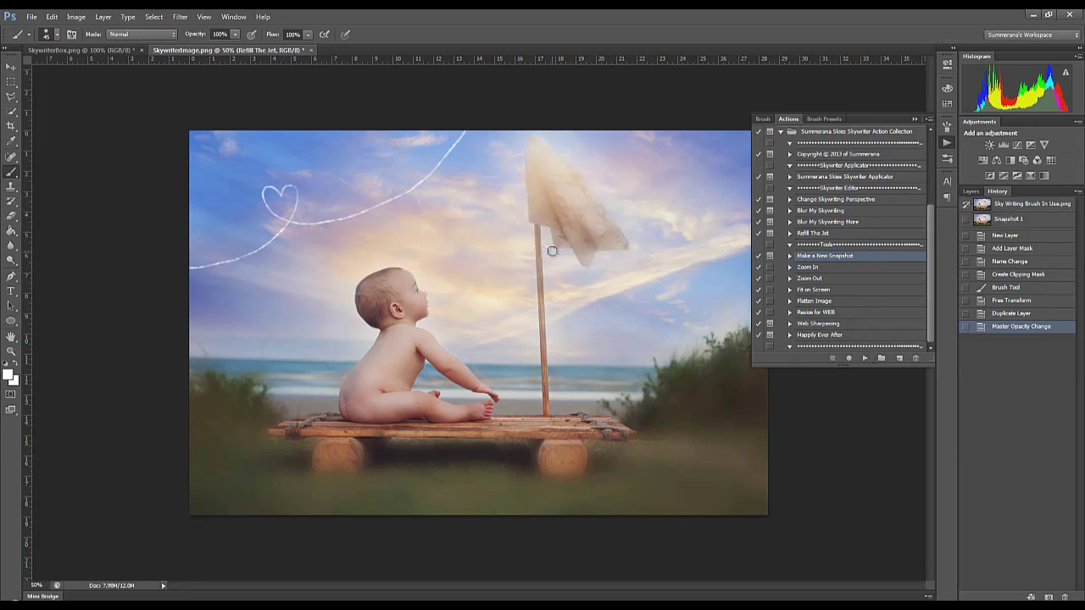
# Toggle between Snapshot 1 and the original photo to compare with and without skywriting
pyautogui.click(1015, 220)
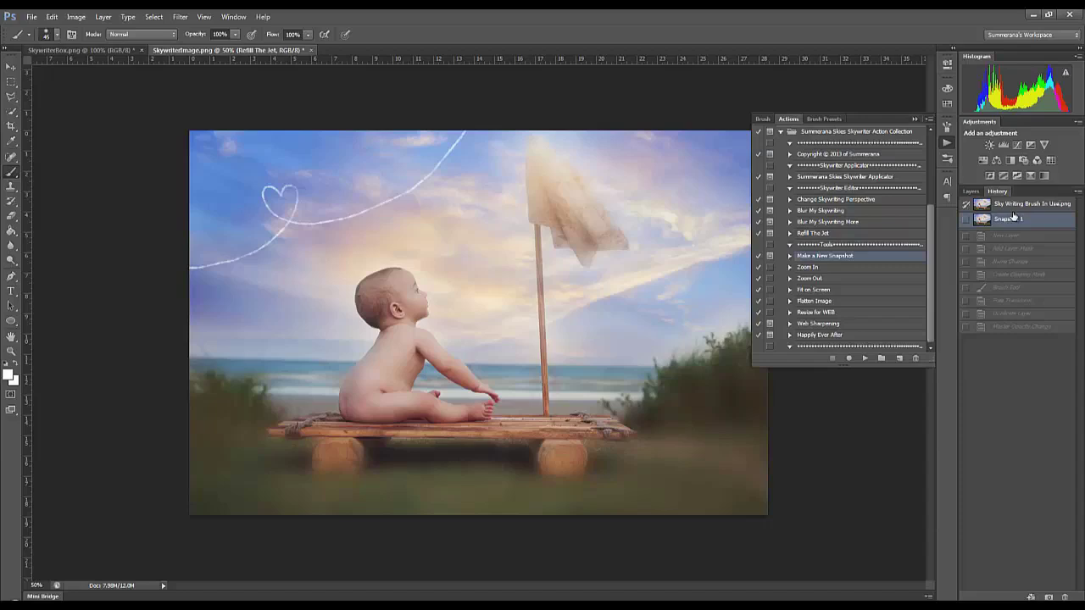
pyautogui.click(1014, 205)
pyautogui.click(1011, 221)
pyautogui.click(1009, 207)
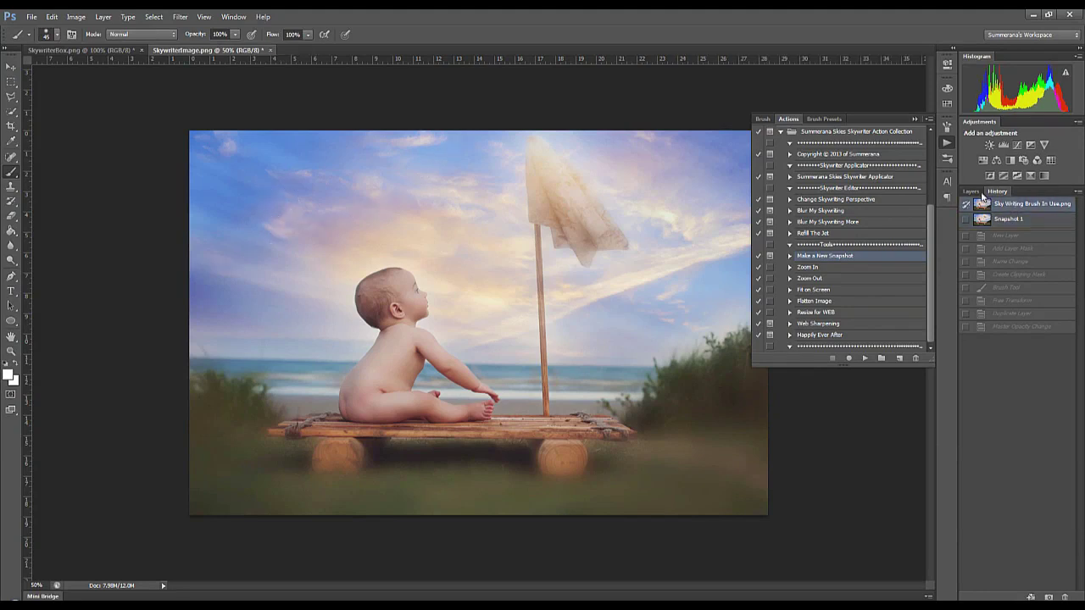
pyautogui.click(970, 191)
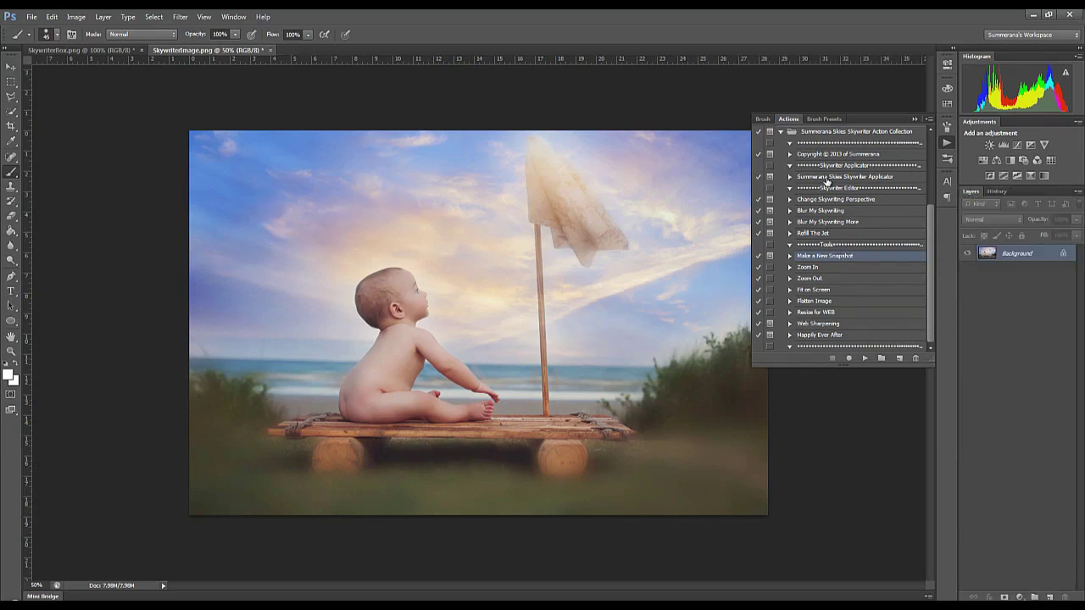
pyautogui.click(998, 191)
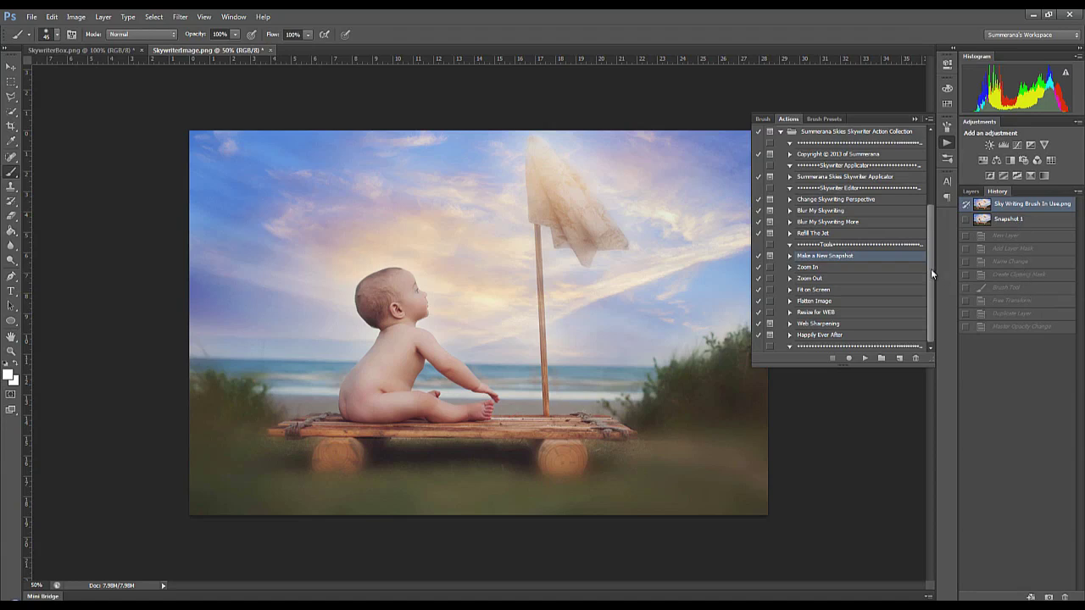
# Run Fit on Screen, then Zoom Out to view the image at 50%
pyautogui.click(823, 281)
pyautogui.click(823, 291)
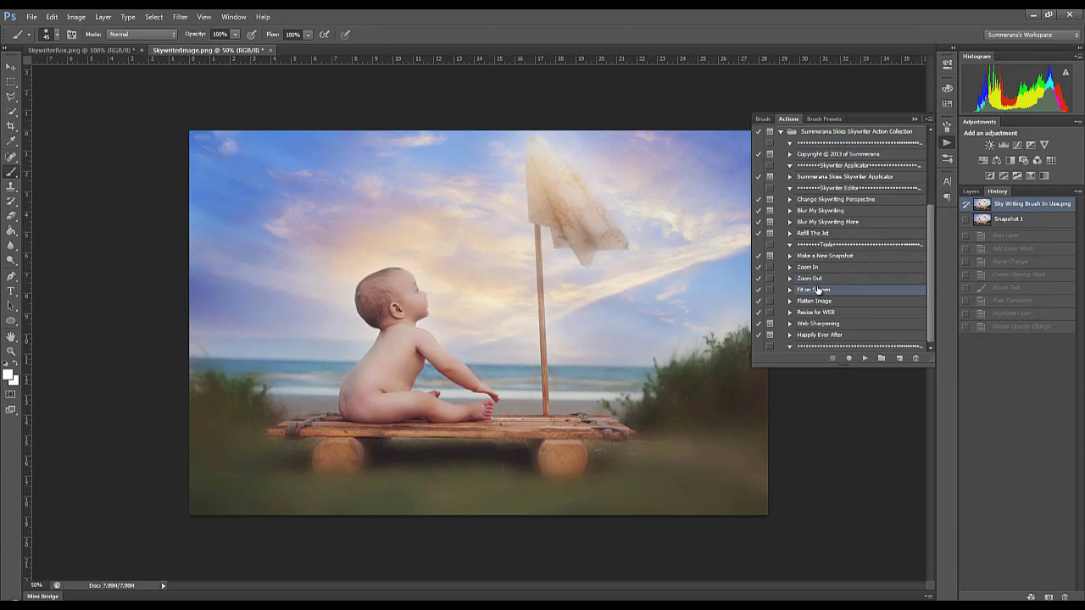
pyautogui.click(863, 358)
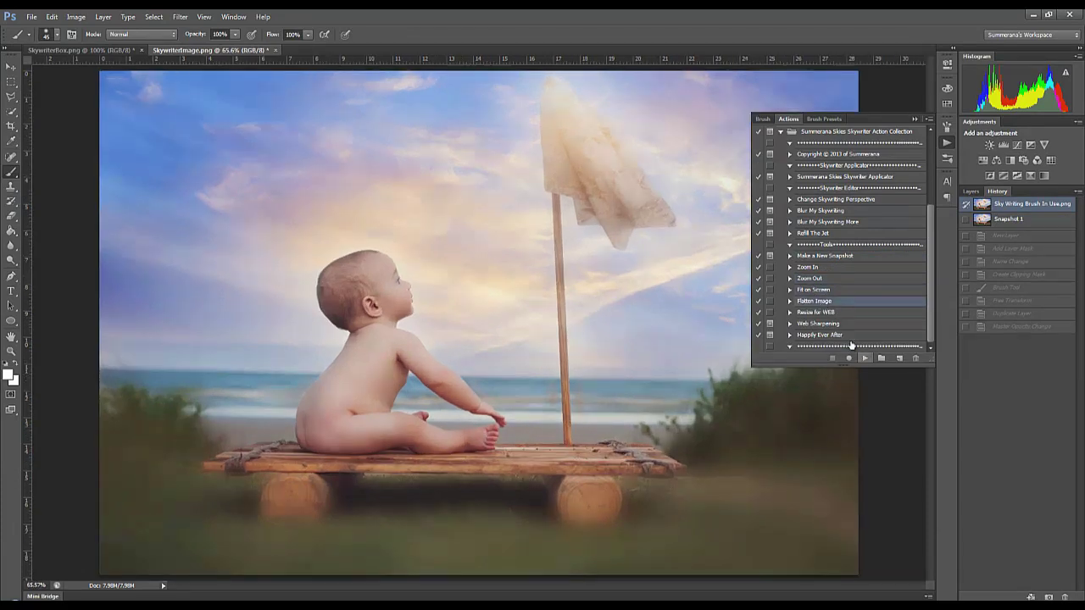
pyautogui.click(815, 290)
pyautogui.click(813, 279)
pyautogui.click(864, 357)
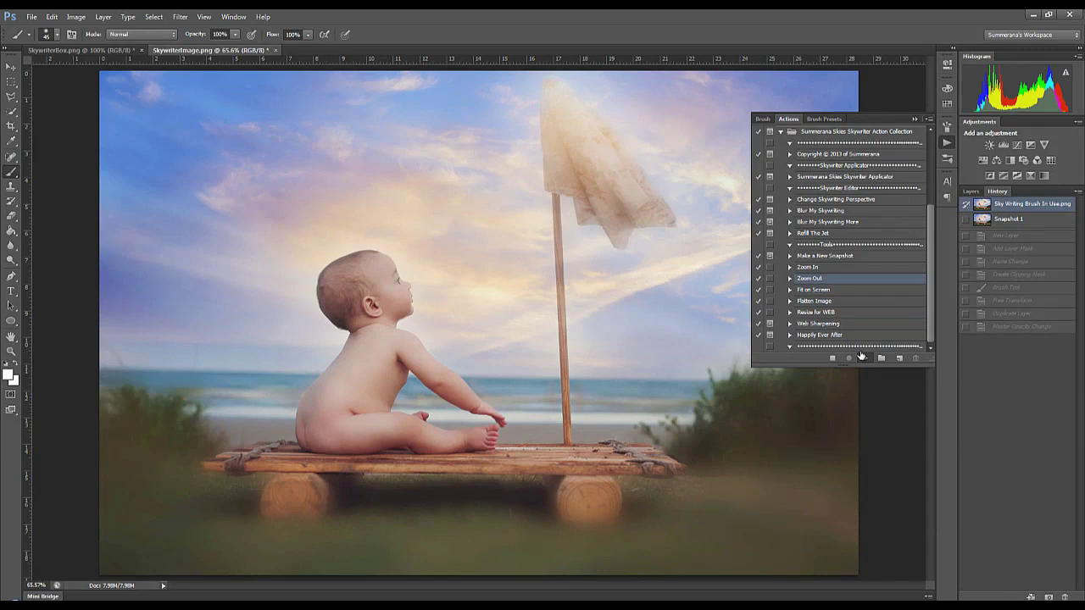
# Flatten the image, resize it for the web, and apply Web Sharpening
pyautogui.click(817, 301)
pyautogui.click(863, 358)
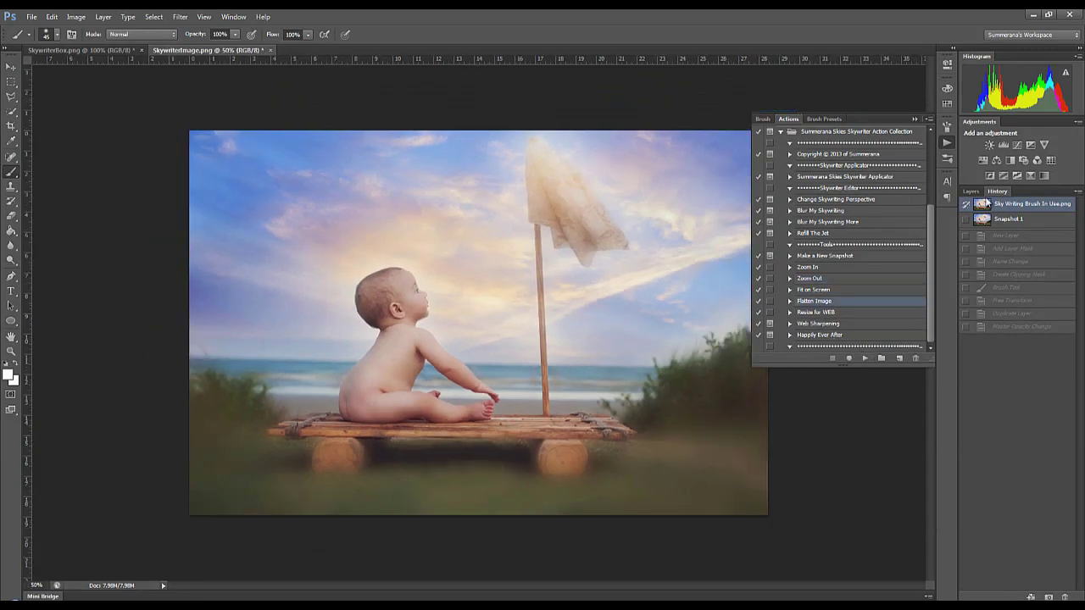
pyautogui.click(813, 311)
pyautogui.click(864, 358)
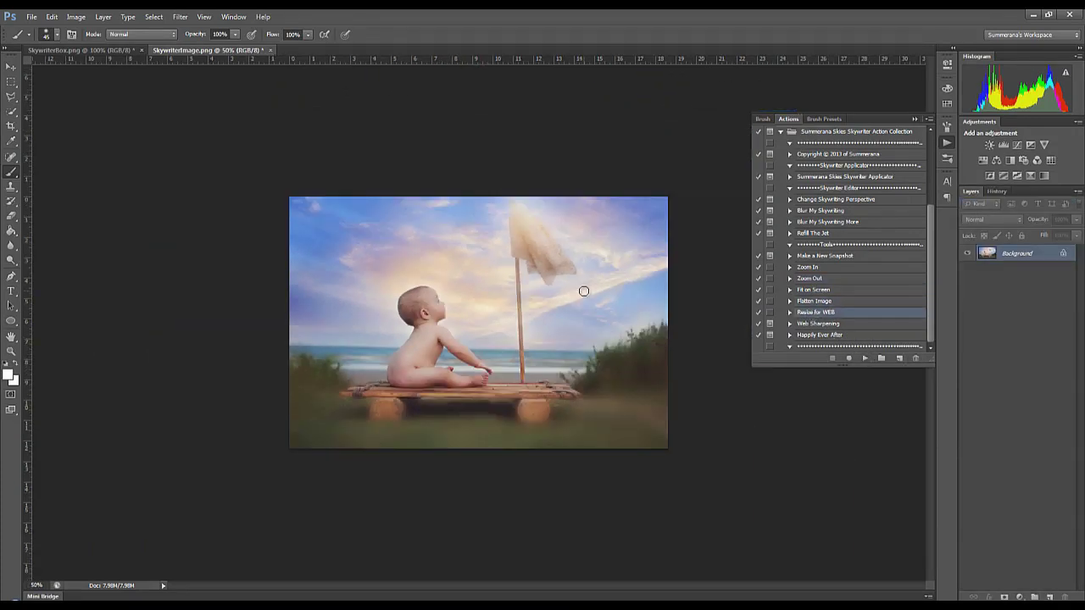
pyautogui.click(823, 324)
pyautogui.click(864, 357)
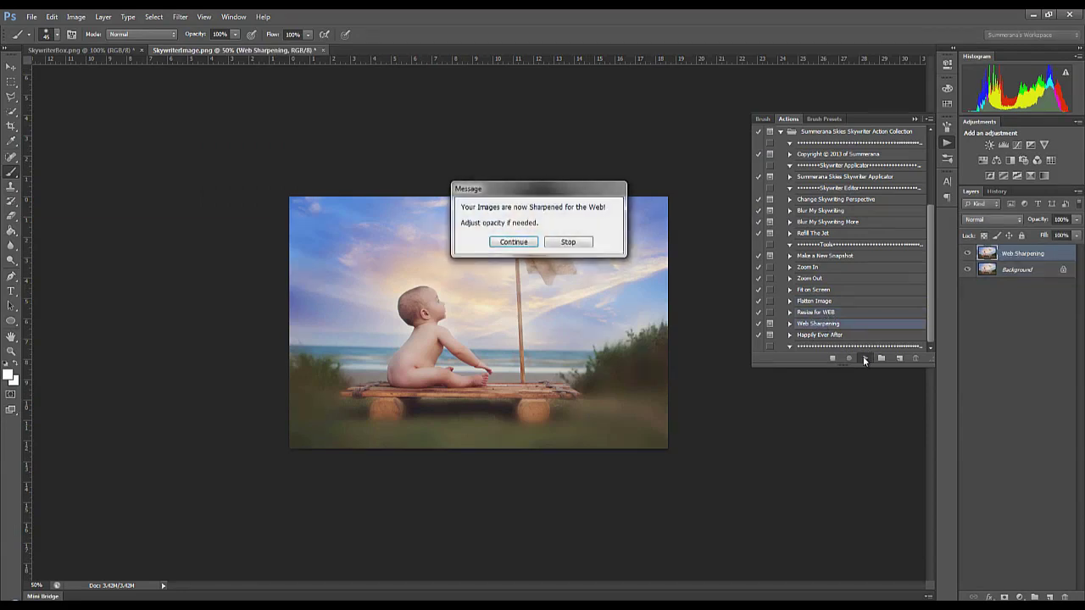
pyautogui.click(532, 244)
# Run Happily Ever After, then switch to the SkywriterBox.png document
pyautogui.click(828, 336)
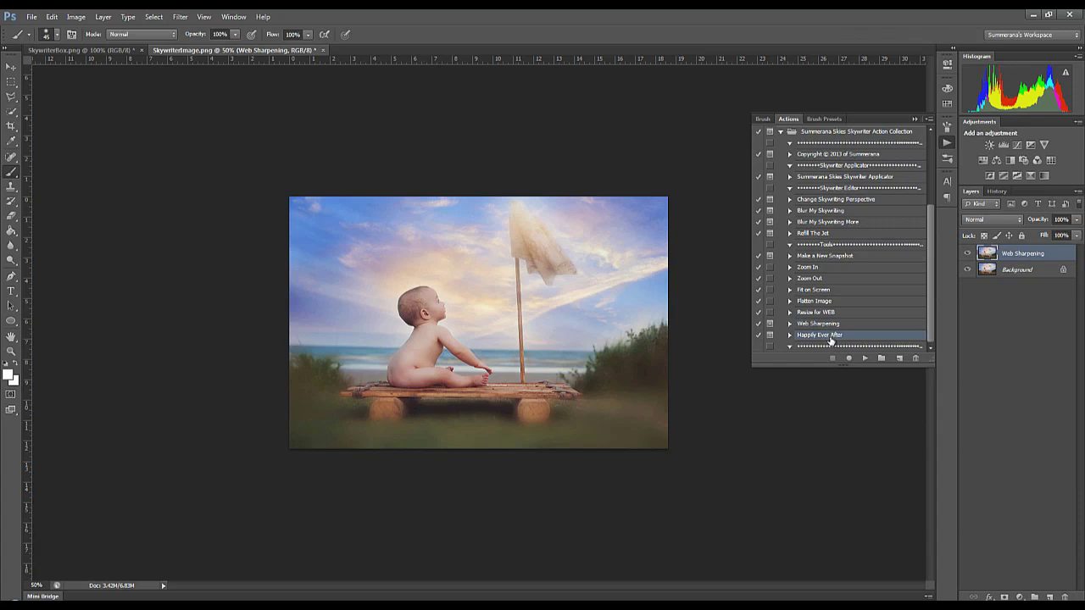
pyautogui.click(864, 358)
pyautogui.click(915, 119)
# Select the Move tool in the SkywriterBox.png document
pyautogui.click(103, 51)
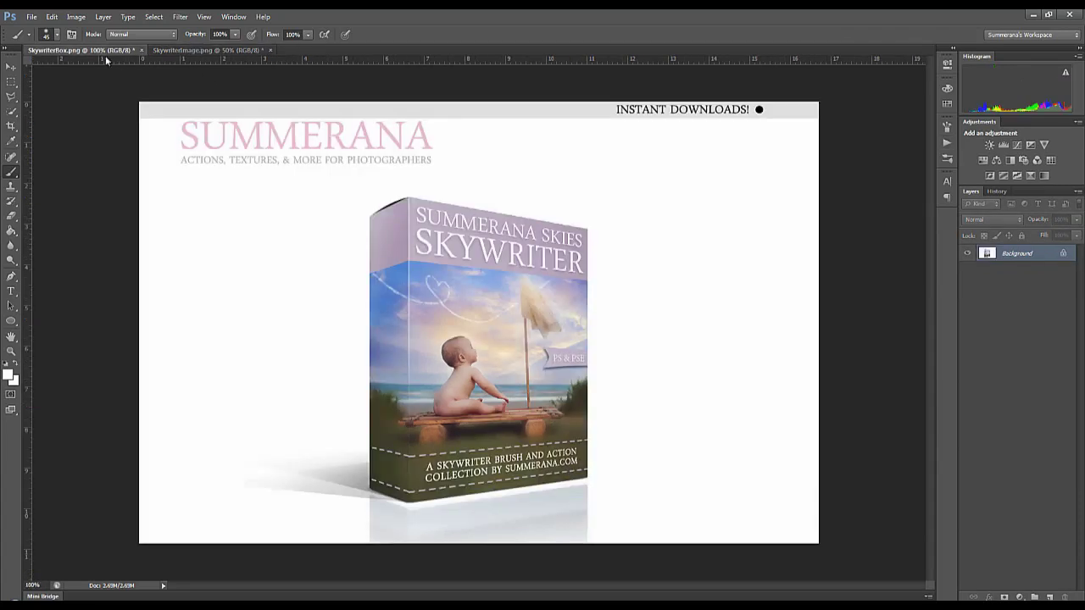
pyautogui.click(10, 67)
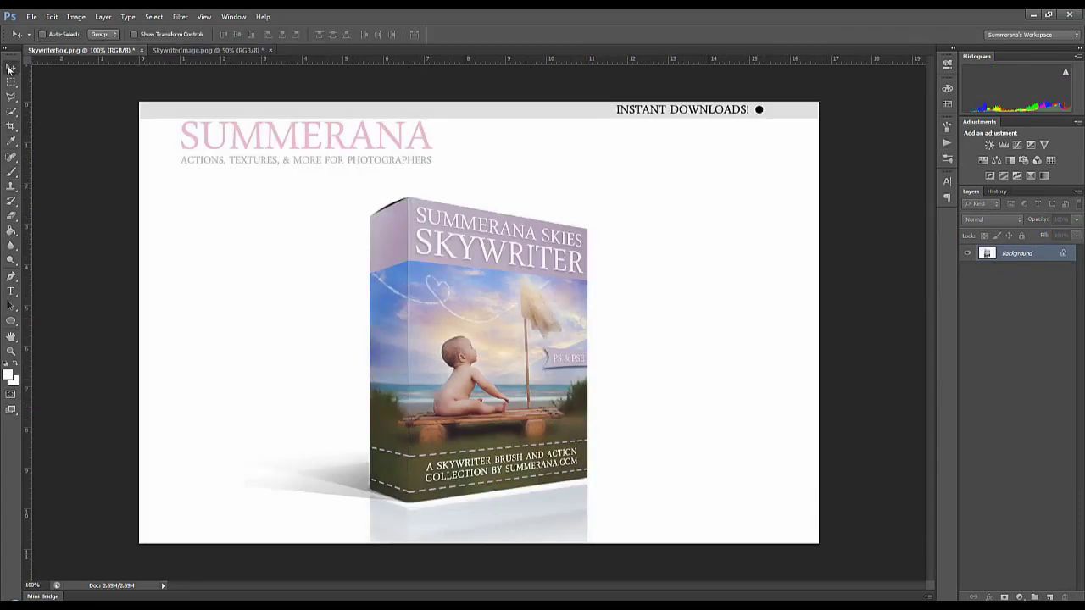